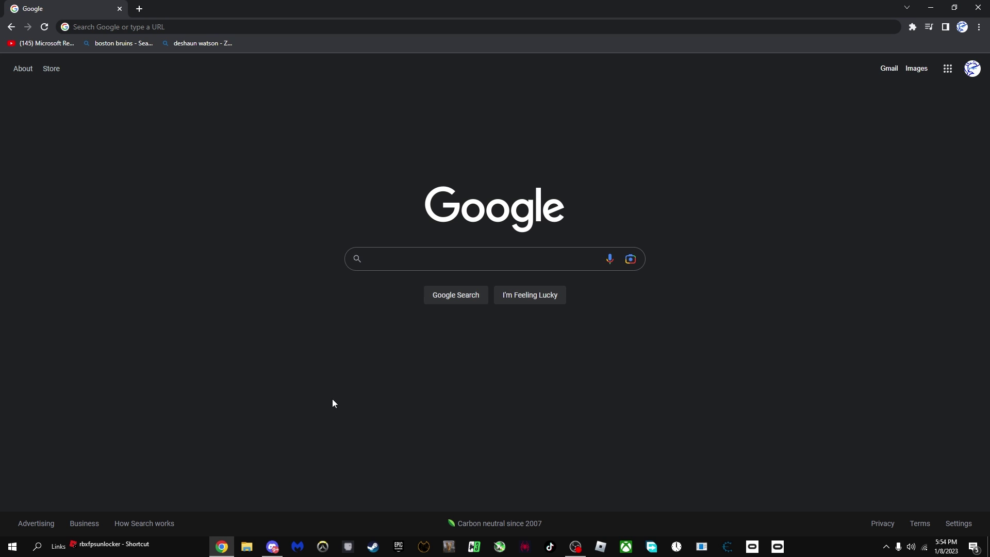
Go to the Roshade website and open its download page
left_click(159, 23)
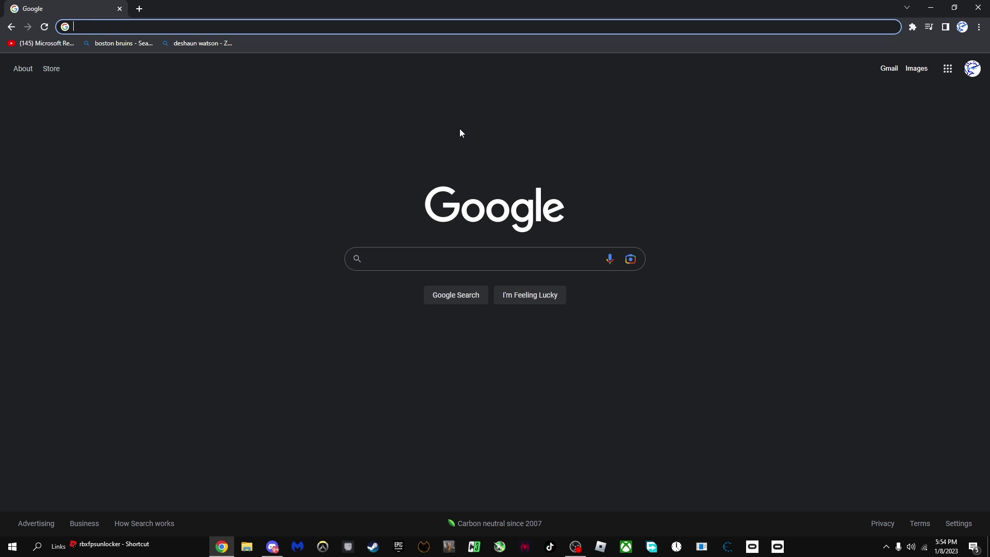
type("rosha")
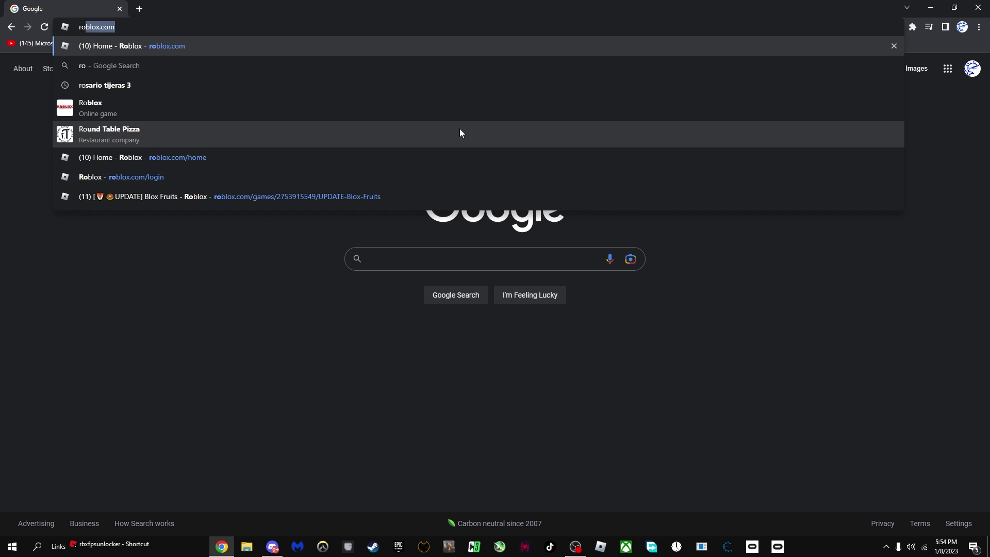
type("de")
key("Return")
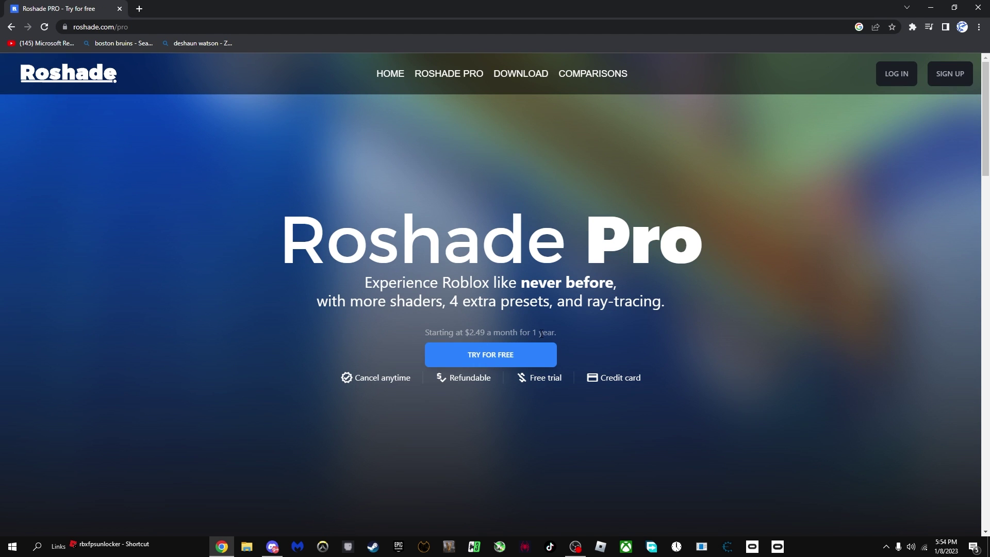
left_click(523, 77)
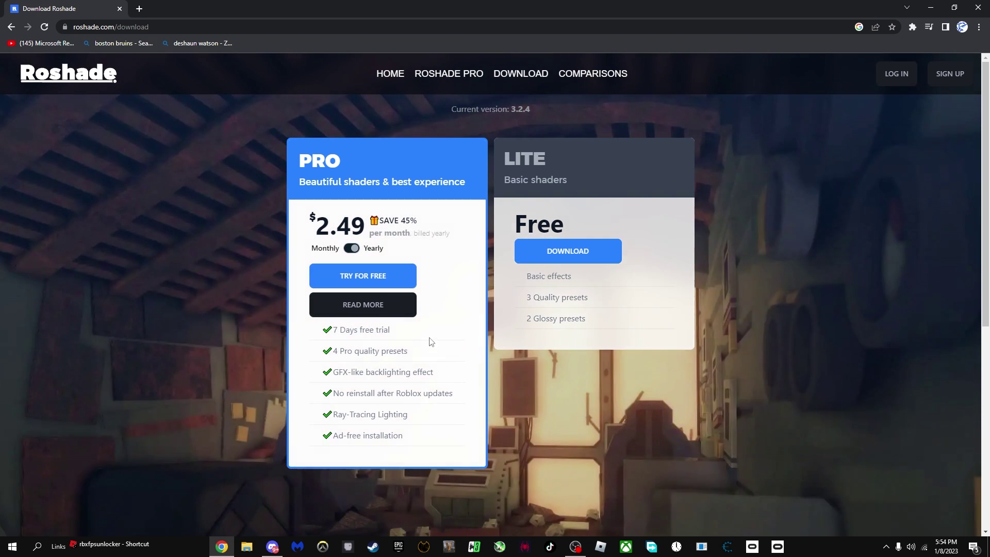
left_click(569, 258)
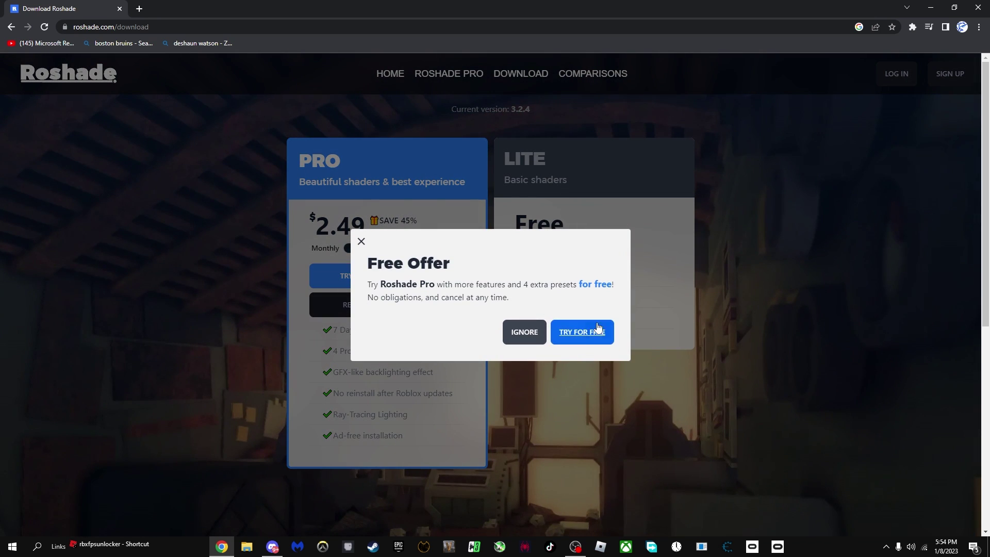
left_click(529, 331)
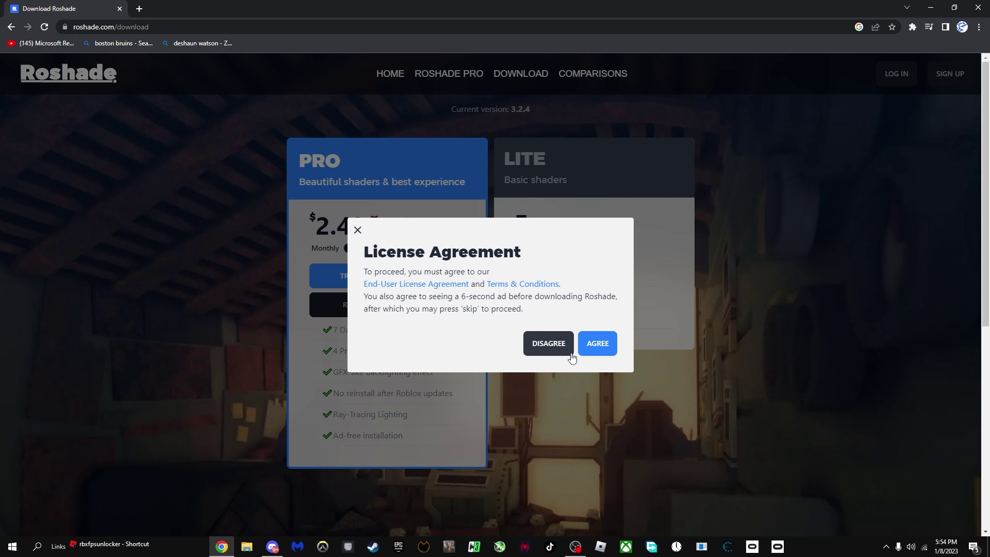
left_click(592, 343)
left_click(240, 7)
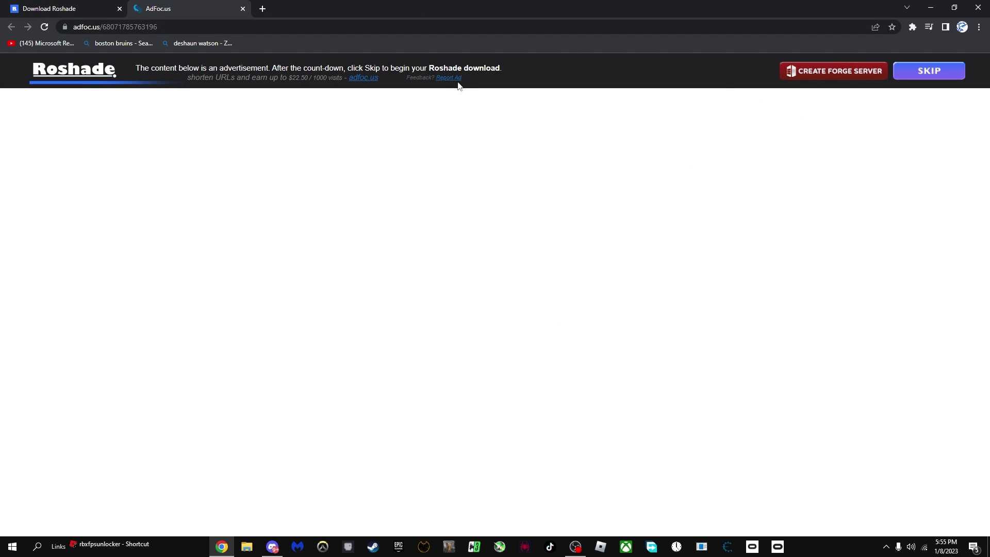
left_click(243, 8)
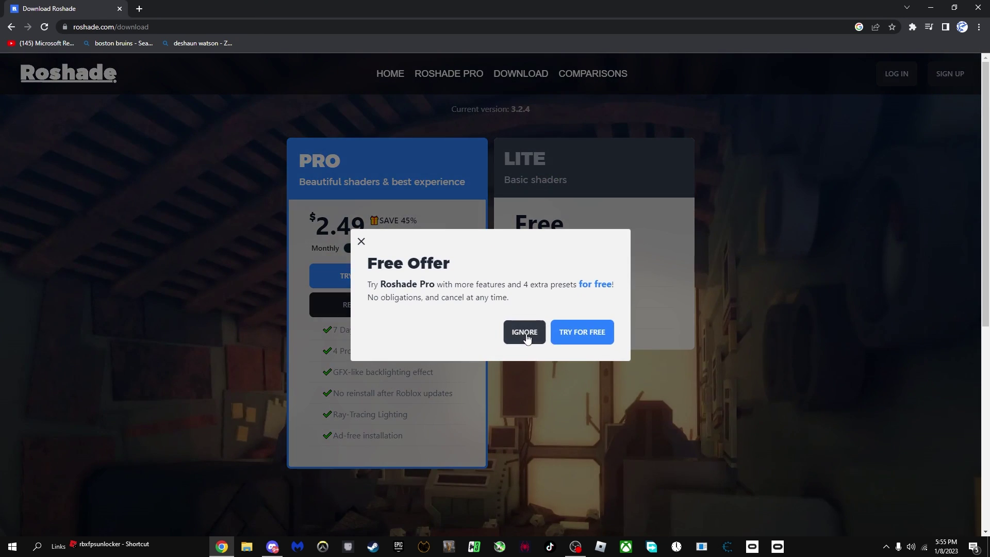
left_click(525, 342)
left_click(557, 342)
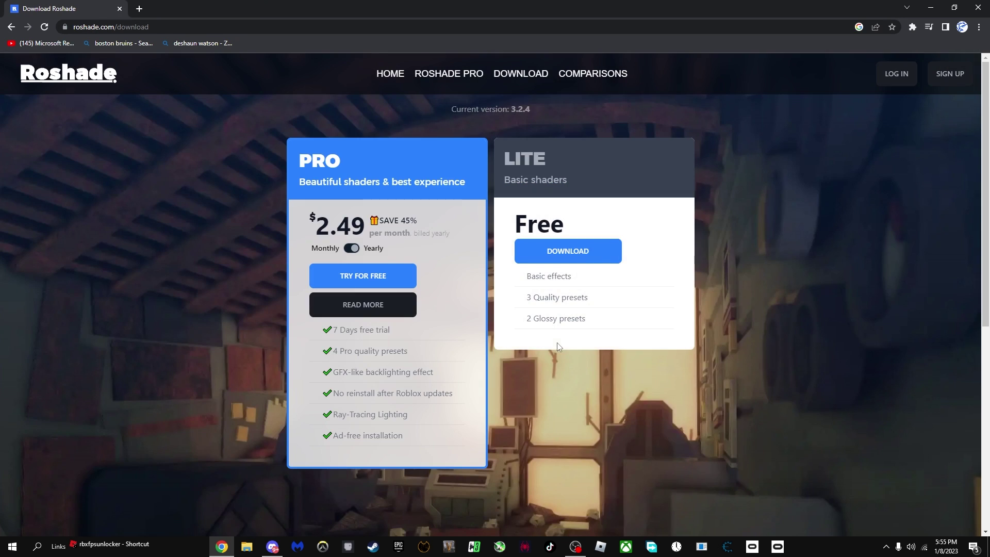
Download the free Lite installer Roshade Setup 3.2.4.exe, ignoring the Pro offer, agreeing to the license, skipping the ad and keeping the flagged file
left_click(565, 255)
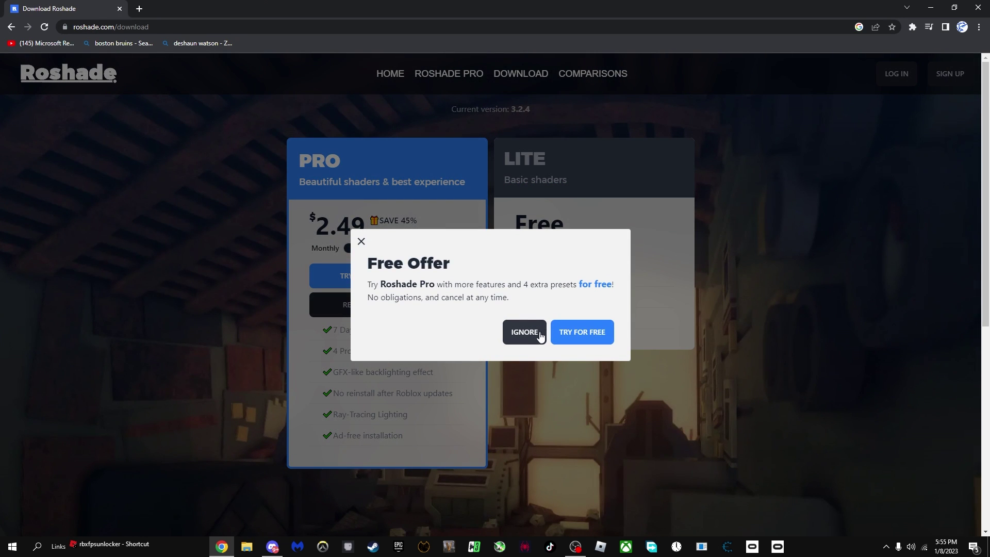
left_click(529, 342)
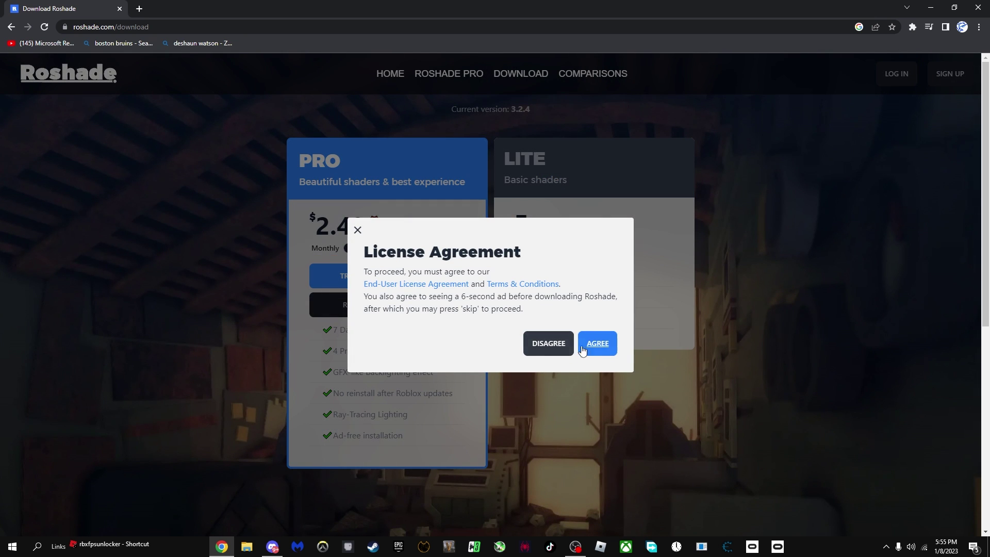
left_click(583, 350)
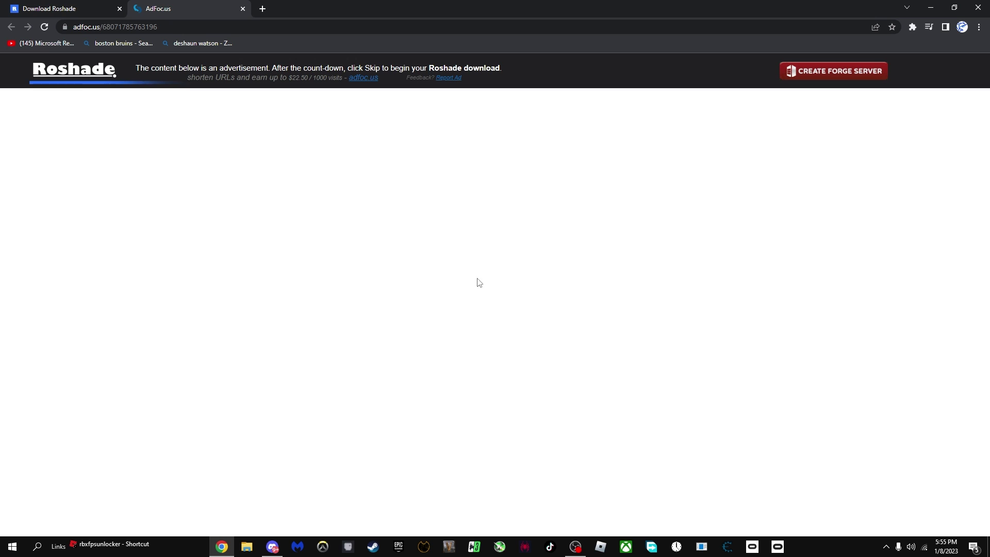
left_click(916, 71)
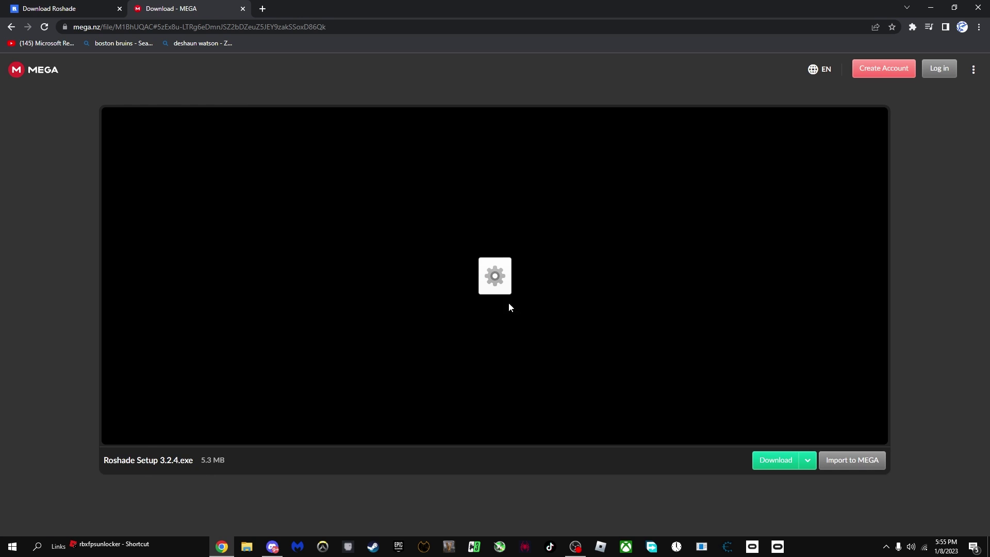
left_click(790, 465)
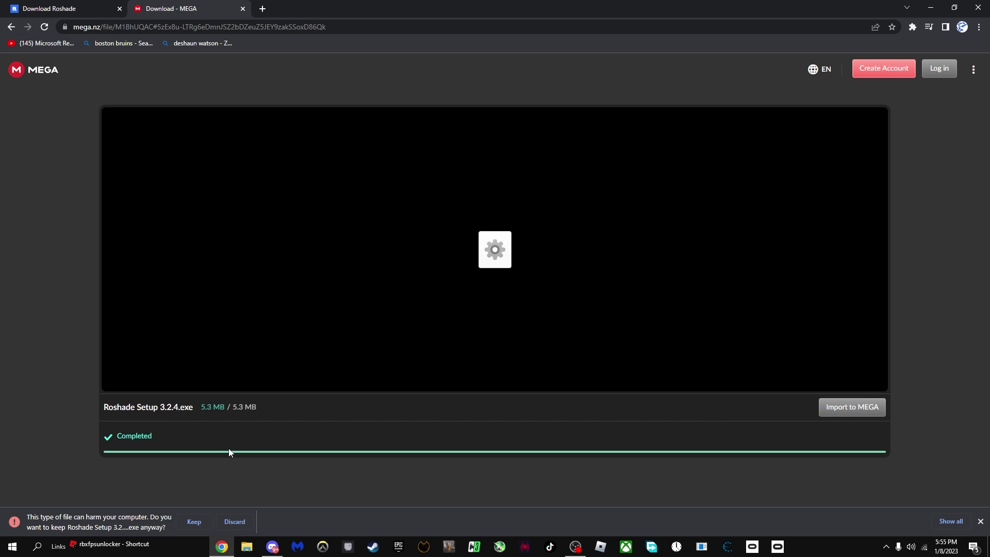
left_click(198, 520)
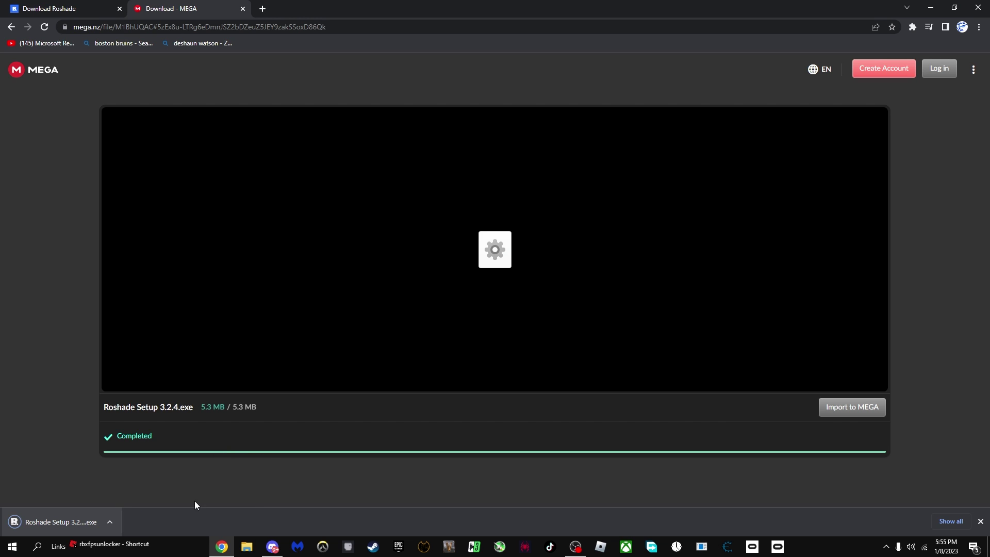
Run the downloaded setup and uninstall the existing Roshade, also removing its presets, screenshots, shaders and textures
left_click(47, 521)
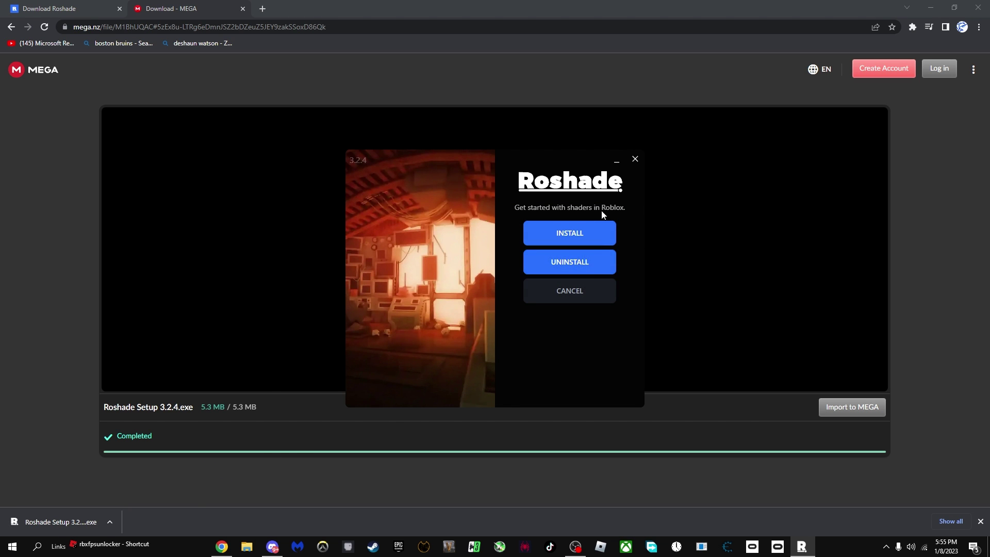
left_click(589, 264)
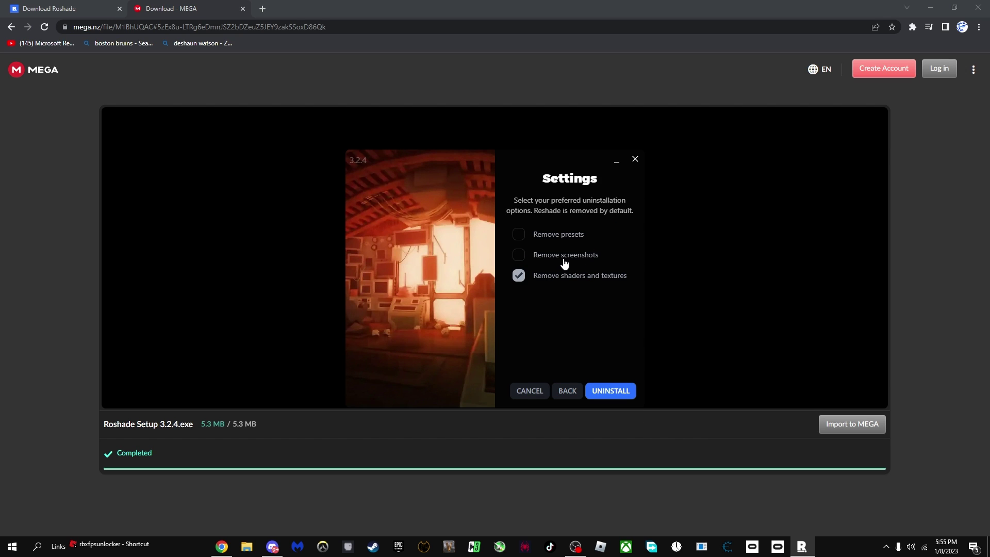
left_click(551, 258)
left_click(565, 238)
left_click(622, 392)
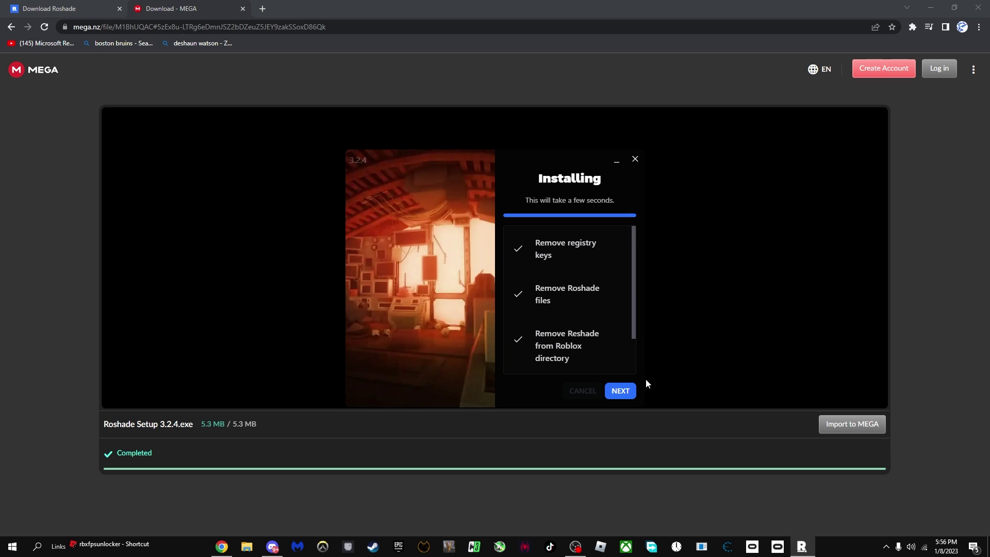
left_click(621, 392)
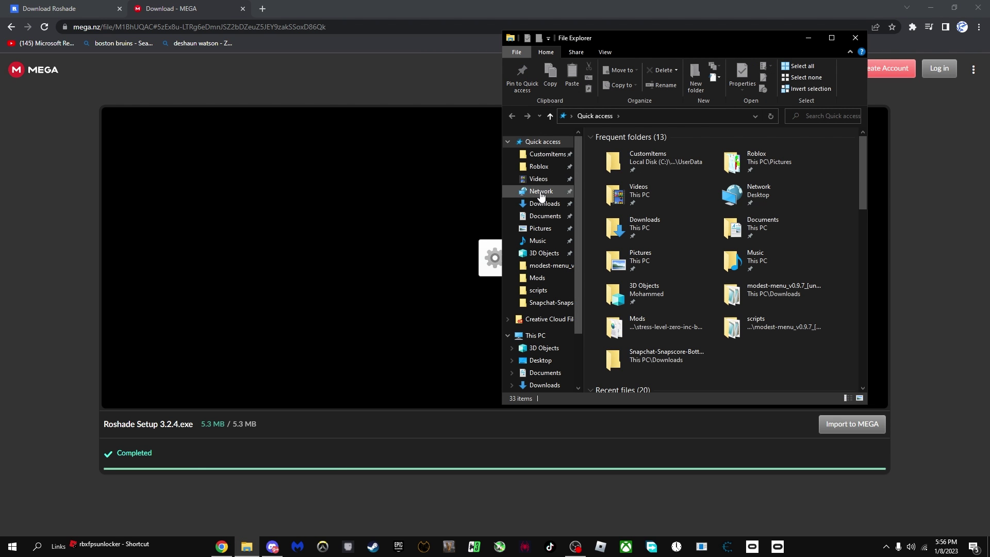
Run the newest Roshade setup from the Downloads folder and begin installing with F8 to toggle shaders and F7 for the Reshade panel
left_click(543, 206)
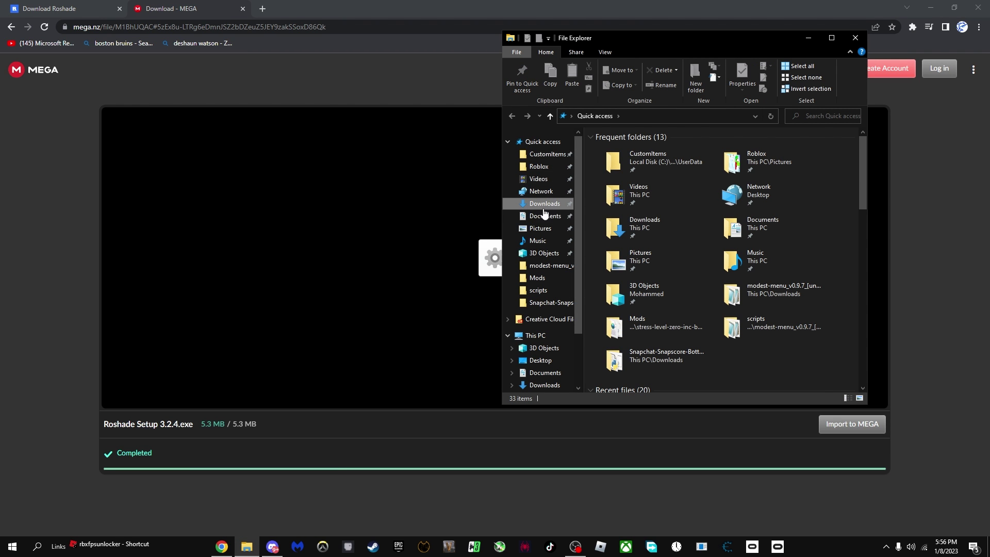
double_click(645, 163)
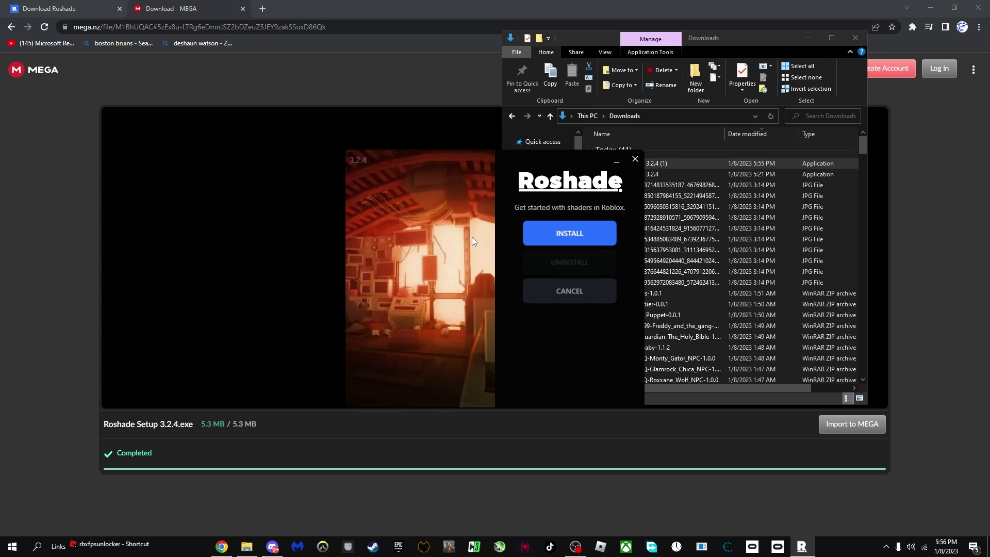
left_click(558, 245)
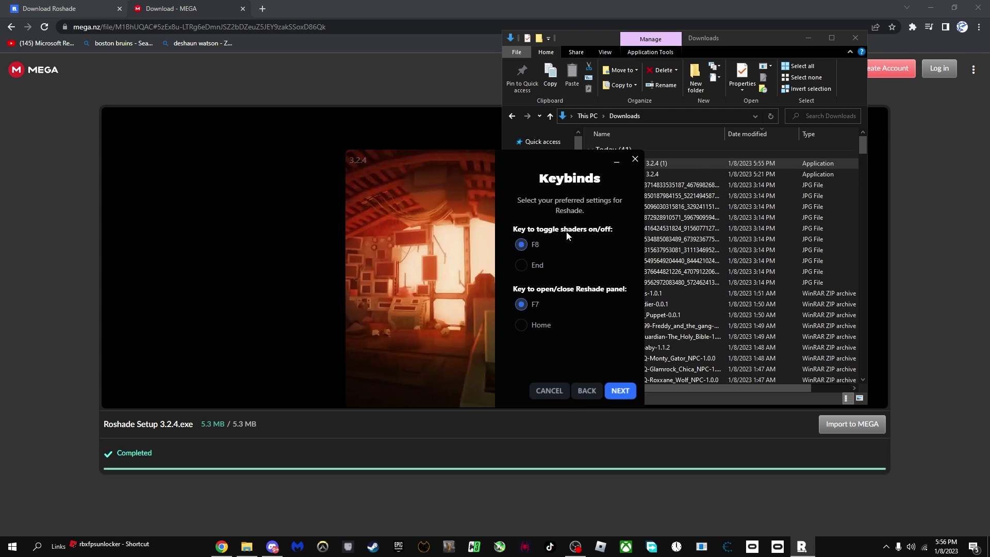
left_click(800, 43)
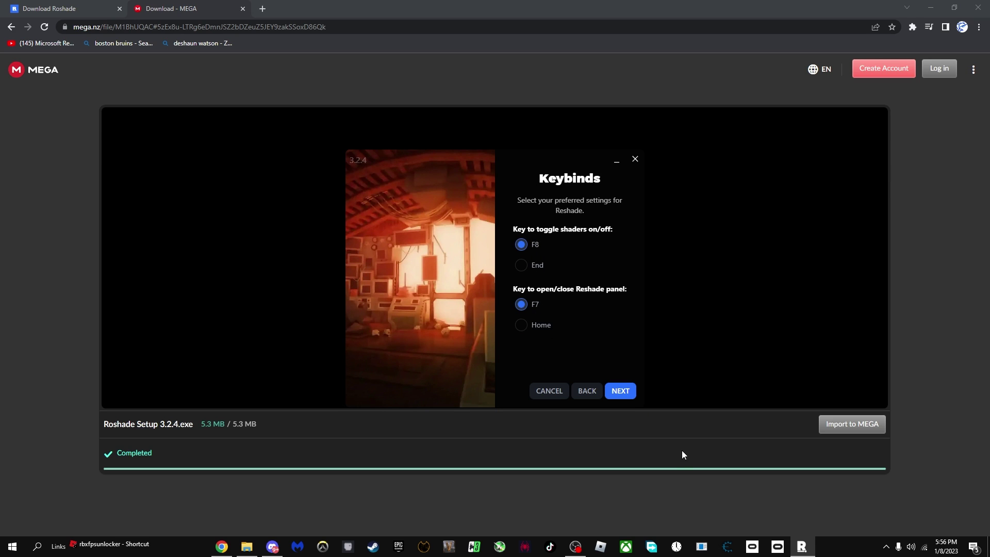
left_click(630, 392)
Install Roshade with all the Glossy, Roshade and Utility presets selected, and proceed once the installation completes
scroll(540, 270, "down", 1)
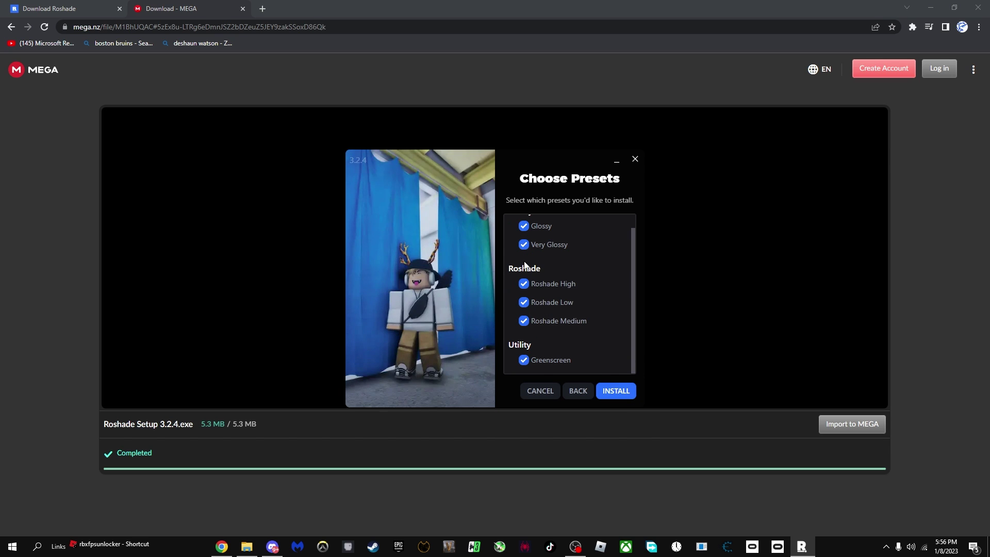
left_click(536, 360)
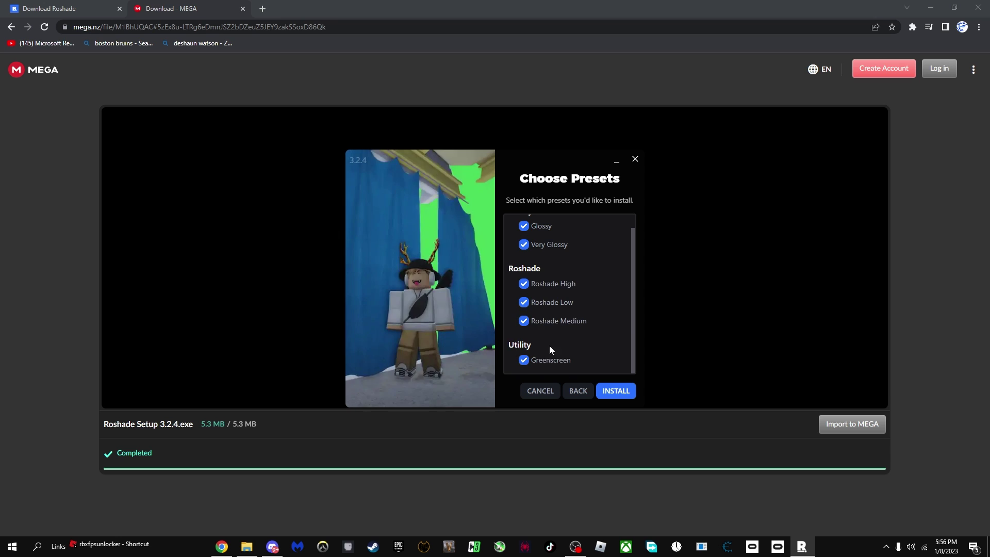
scroll(572, 265, "up", 1)
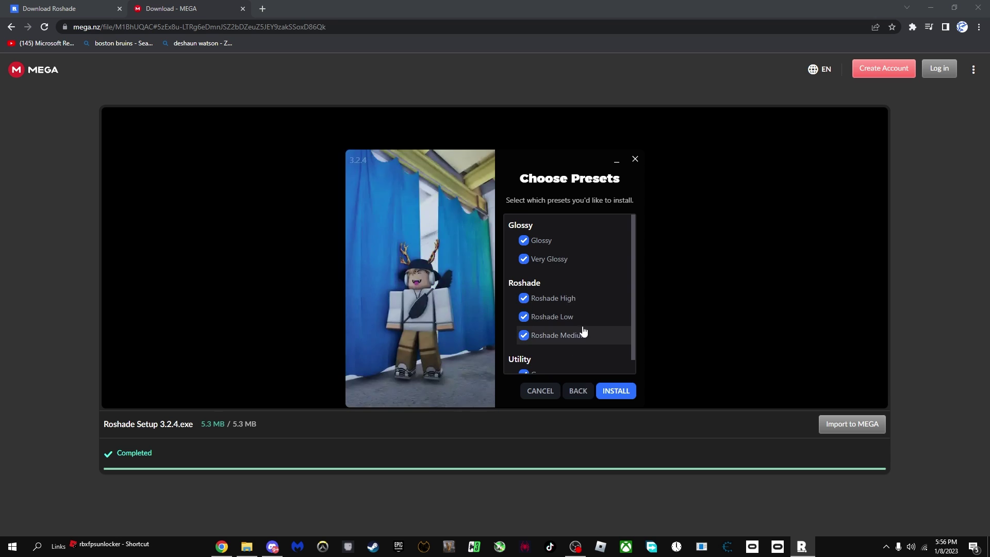
left_click(615, 392)
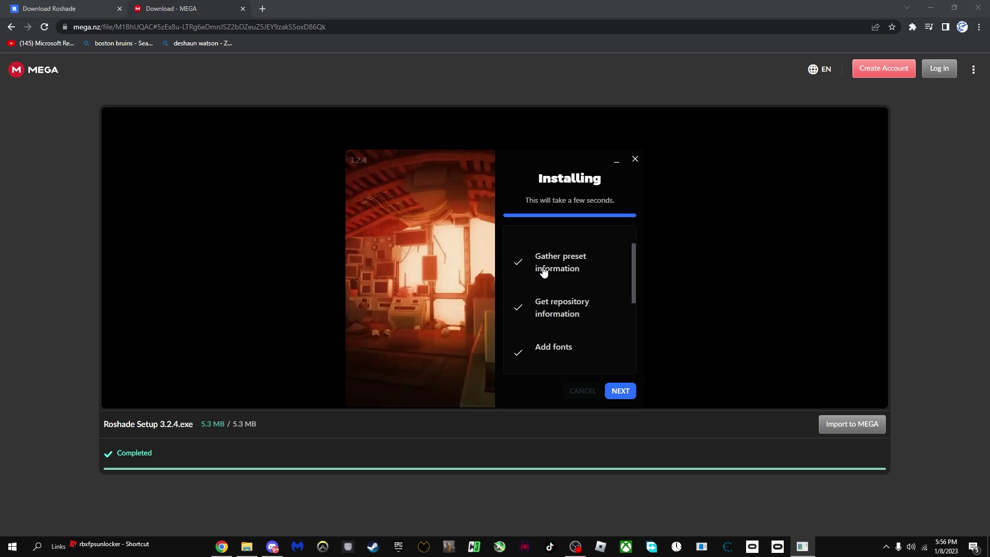
left_click(619, 391)
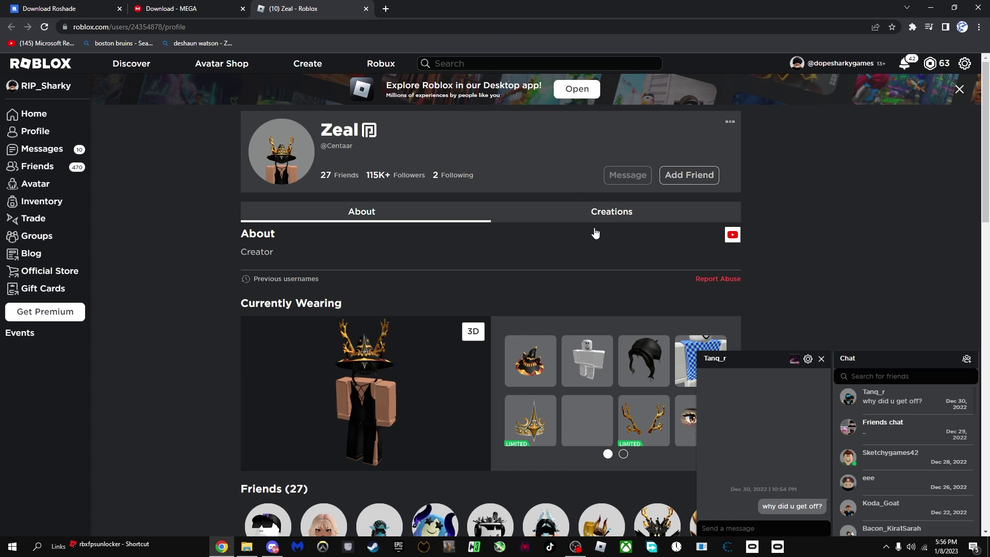
scroll(546, 257, "down", 7)
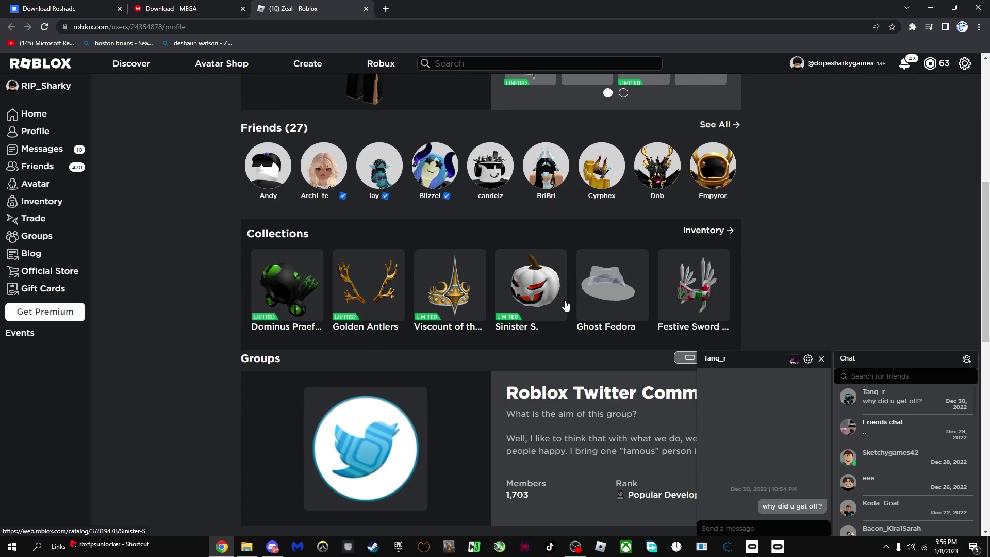
scroll(565, 305, "up", 5)
scroll(576, 302, "down", 5)
scroll(577, 302, "up", 7)
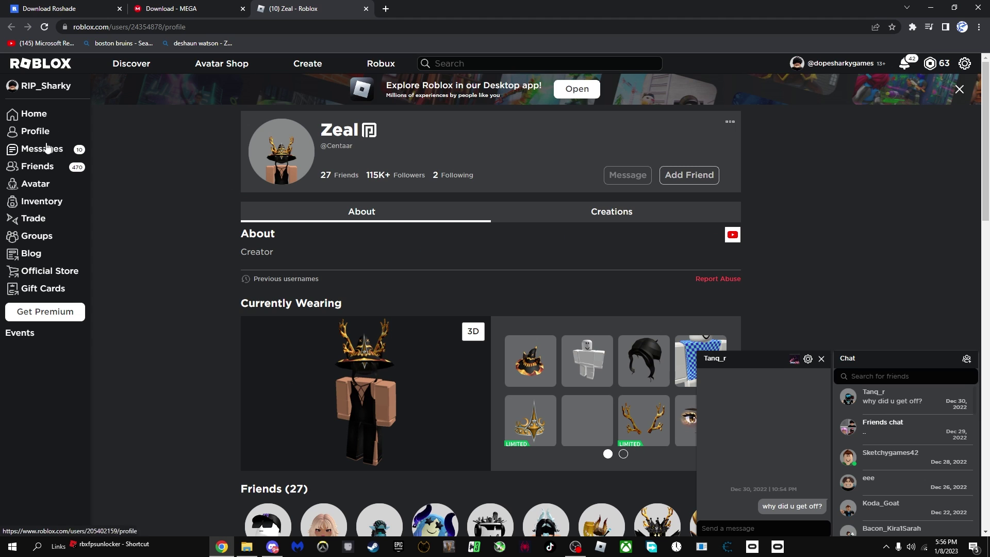
Launch Southwest Florida Beta from the Roblox home page and walk the character along the street
left_click(44, 121)
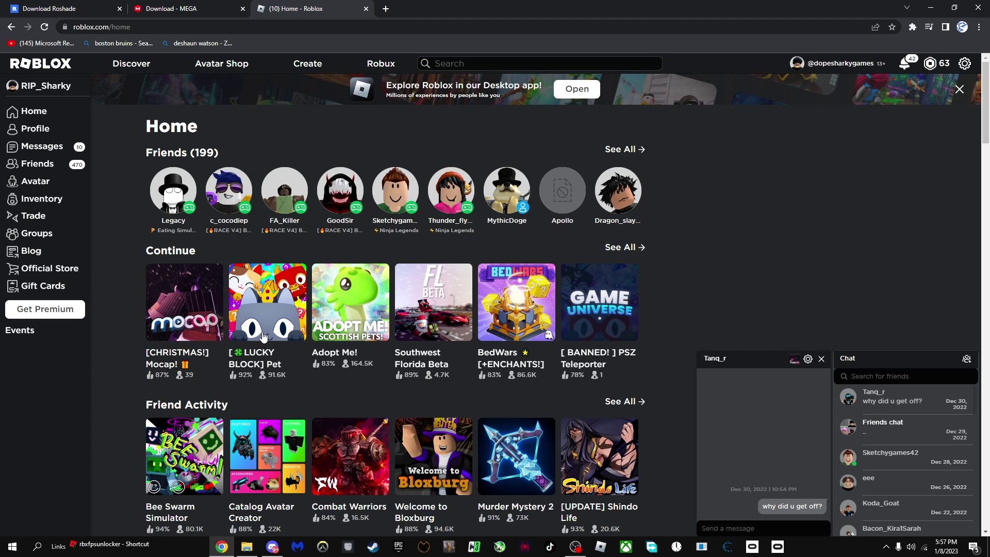
left_click(425, 290)
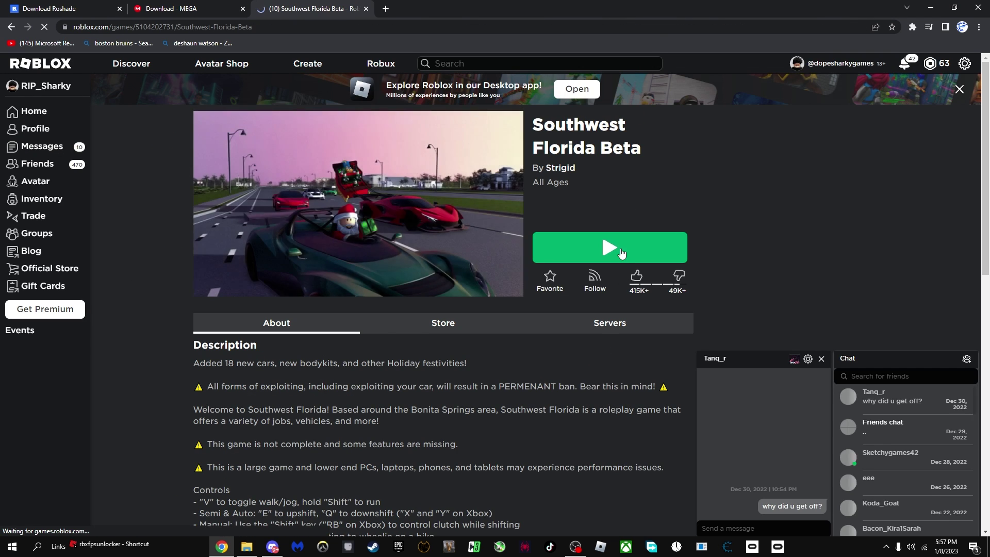
left_click(620, 252)
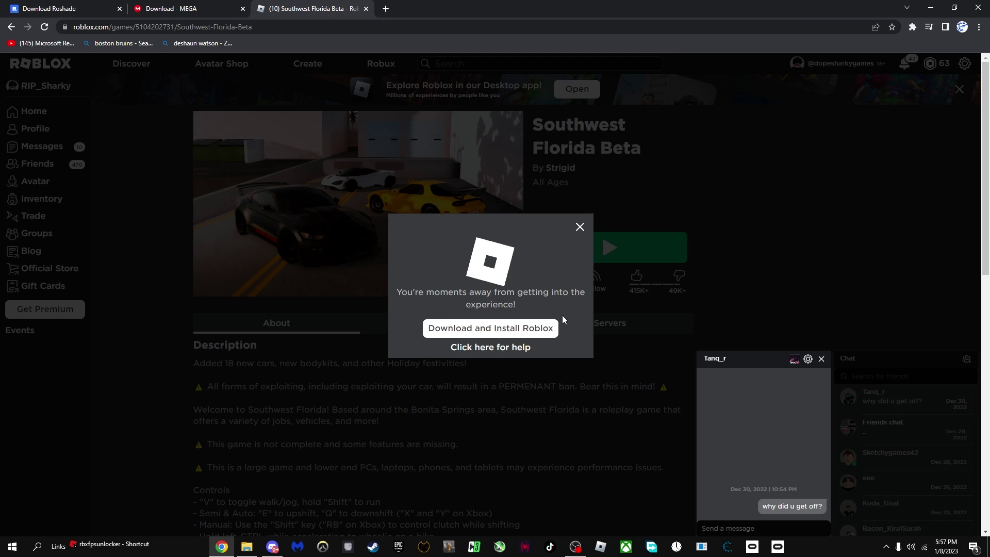
key("Escape")
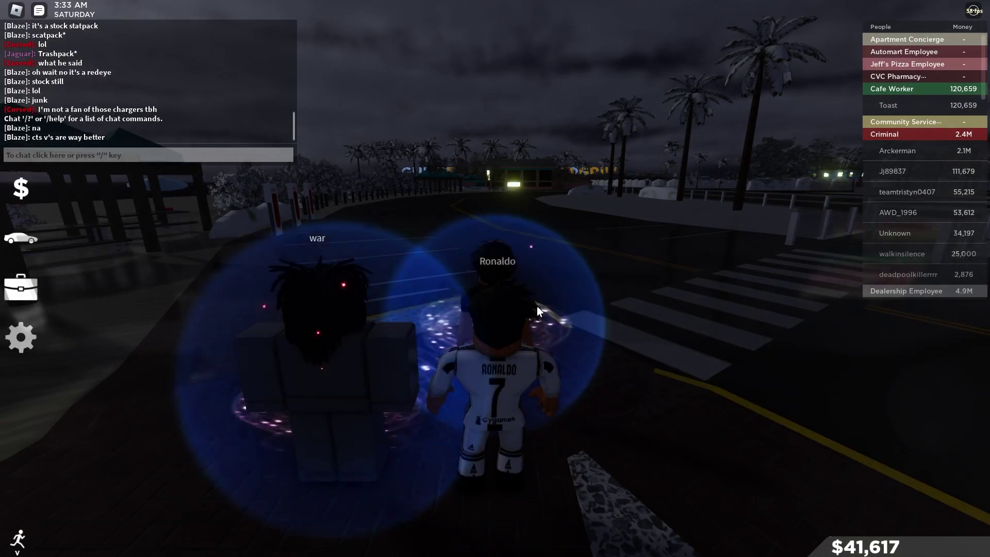
key("s")
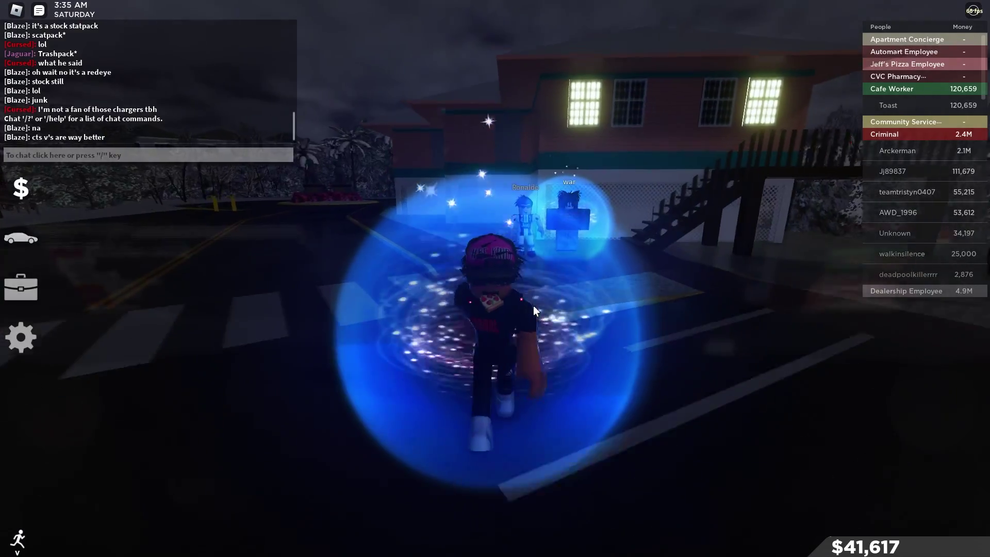
Walk the character through the parking lot to the road's double yellow line, viewing the surroundings with the shaders applied
key("w")
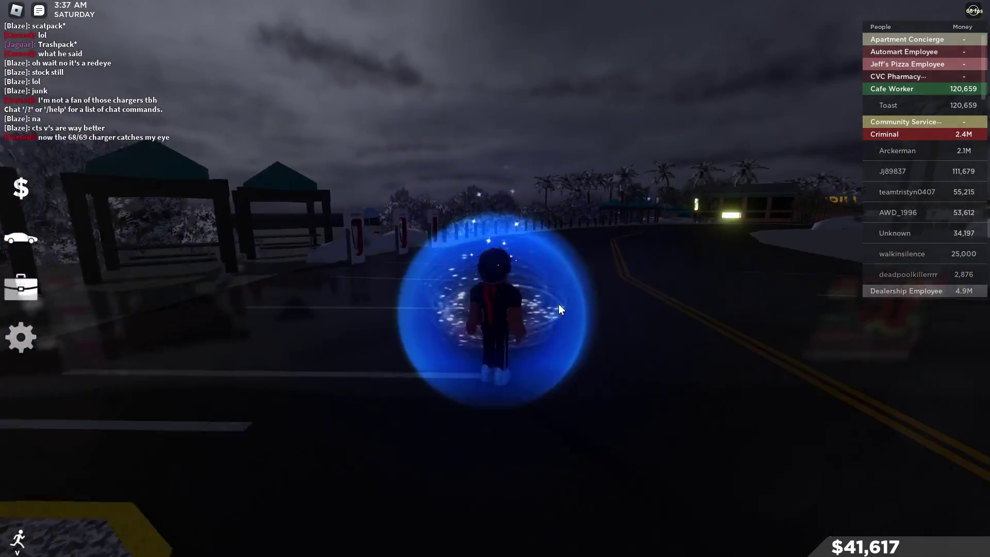
key("s")
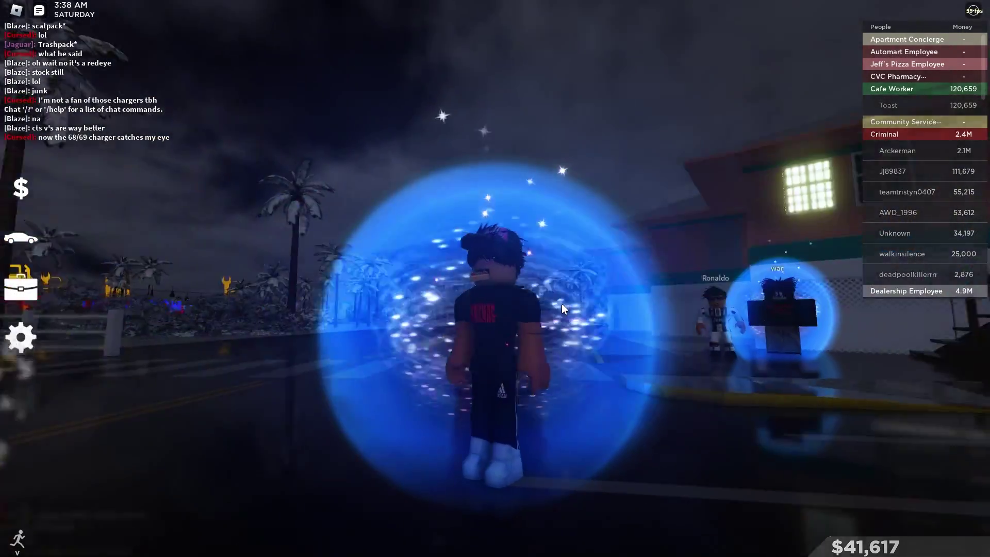
scroll(561, 303, "down", 5)
key("w")
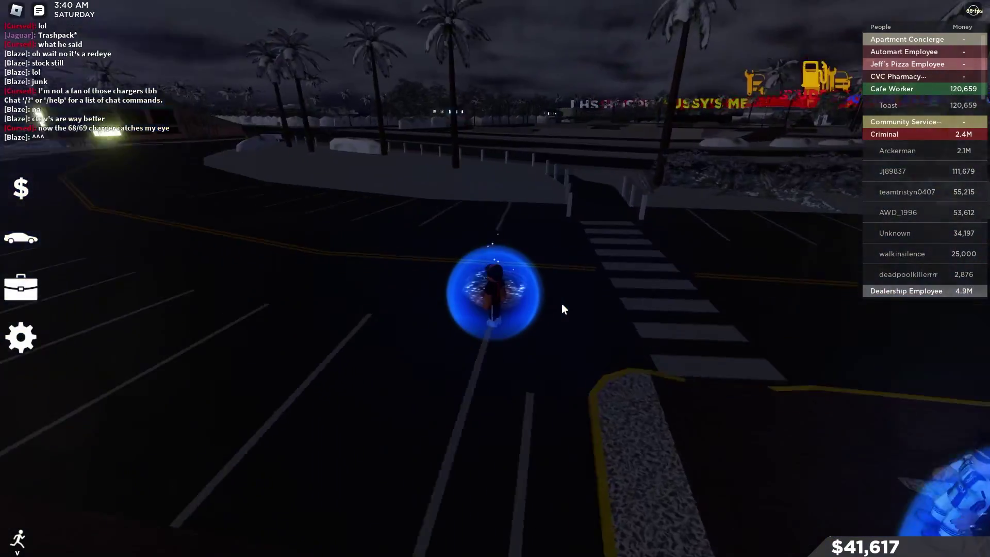
key("w")
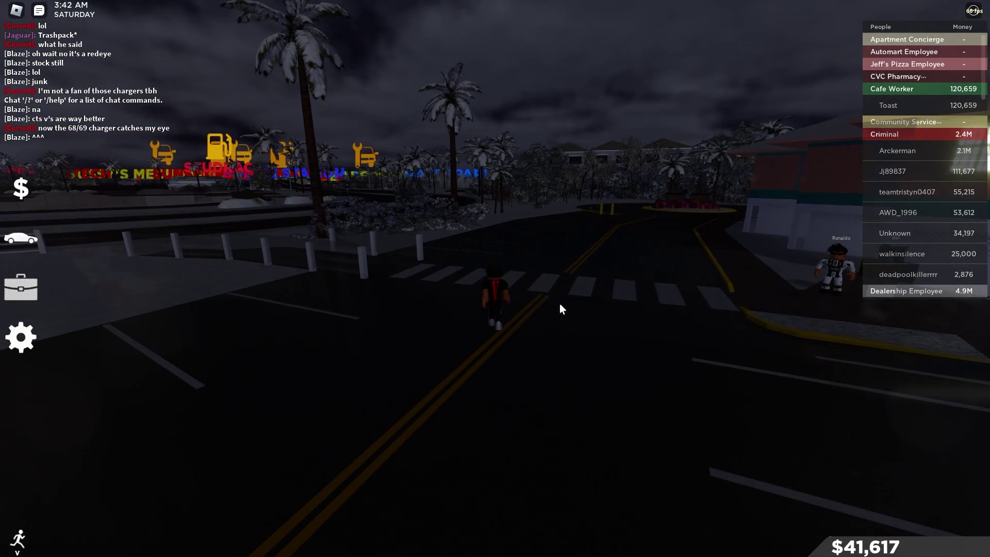
Examine the shaded night scene up close from all sides of the character, including the wet road, buildings and sky
key("Insert")
key("Insert")
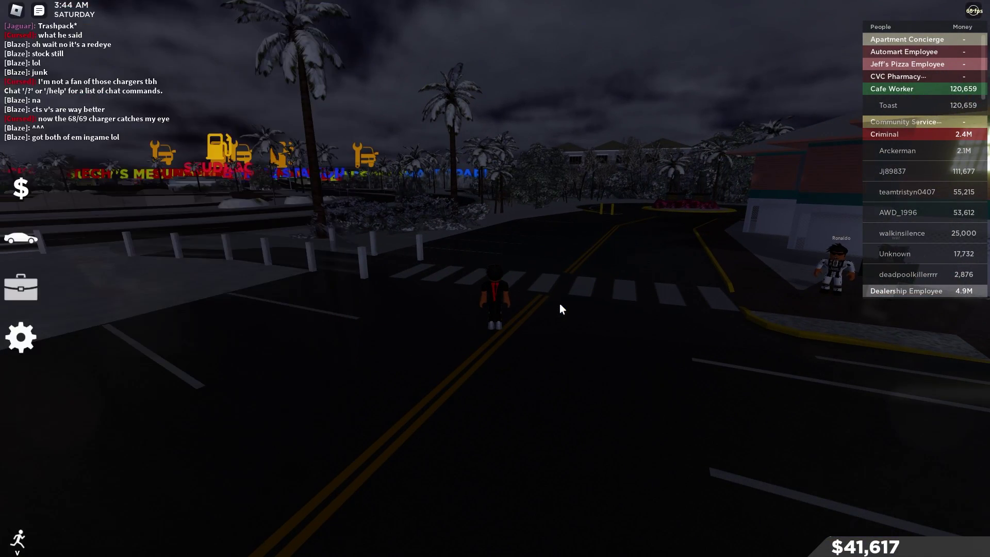
key("Left")
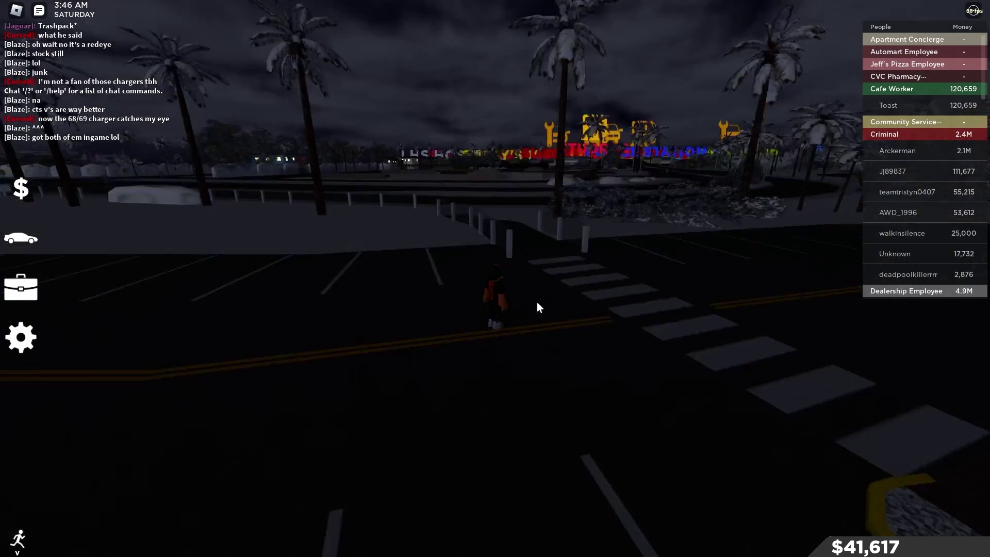
scroll(536, 307, "up", 3)
key("Left")
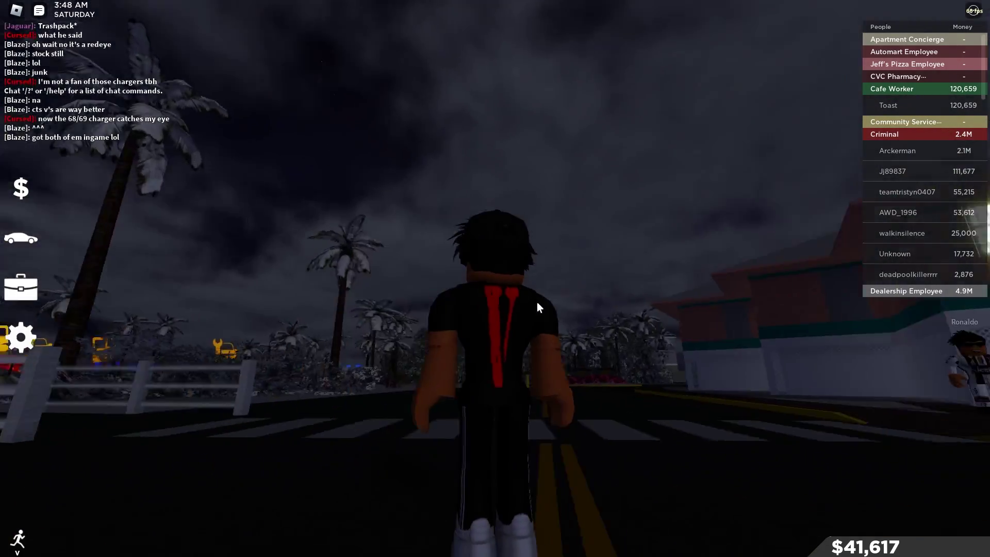
key("Left")
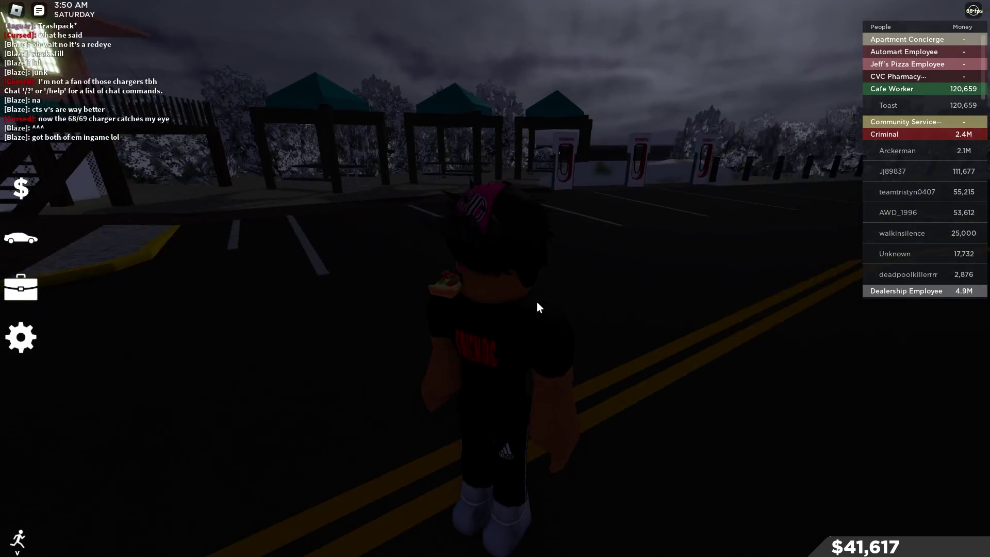
key("Left")
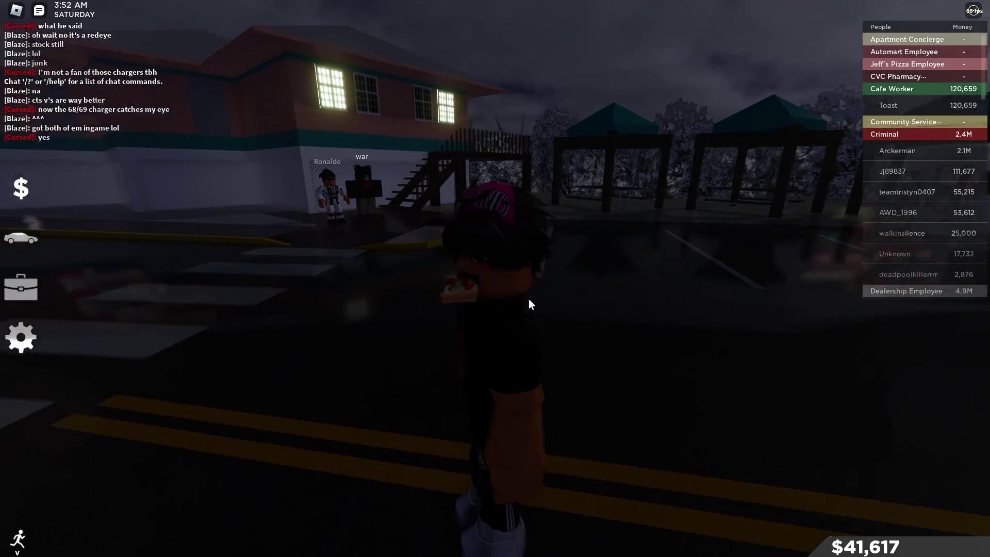
key("Left")
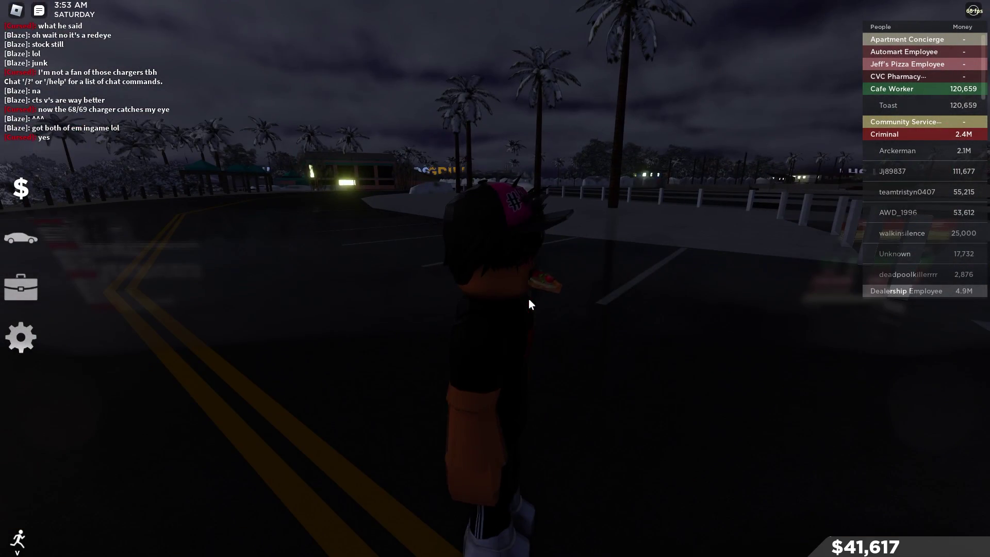
In the Reshade panel's Glossy preset, set the AmbientLight alInt to 0.000 and alThreshold to 32.194, and close the panel
key("Home")
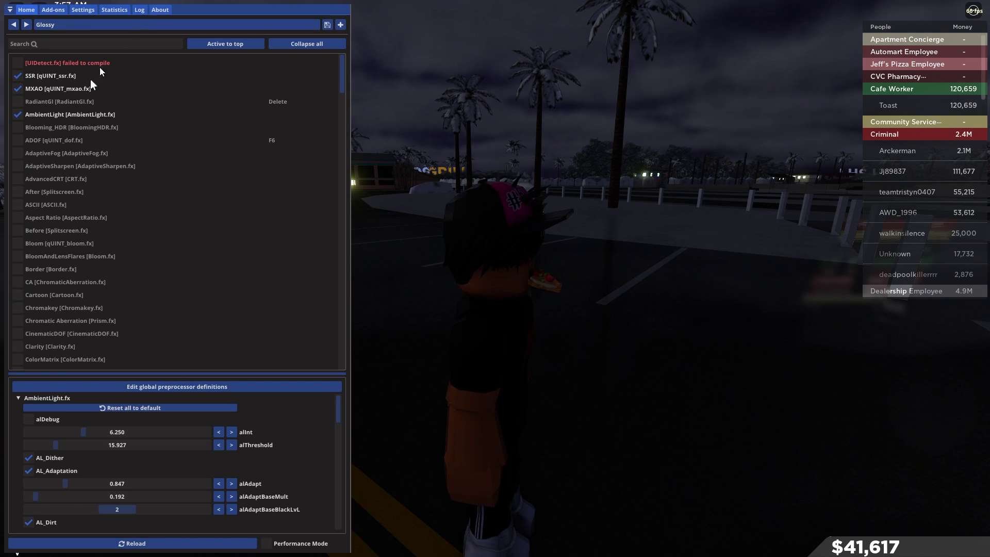
mouse_move(56, 70)
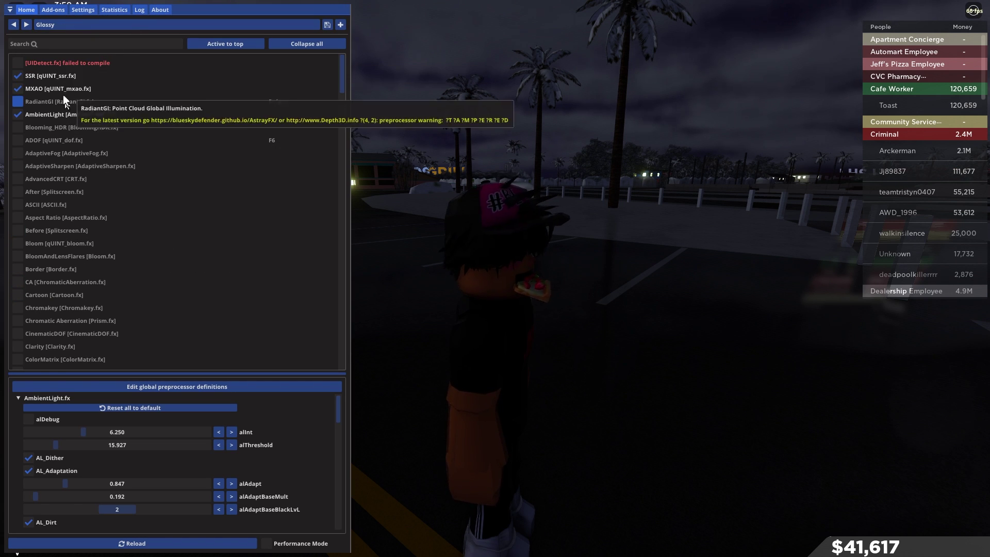
scroll(61, 106, "down", 6)
scroll(65, 103, "down", 6)
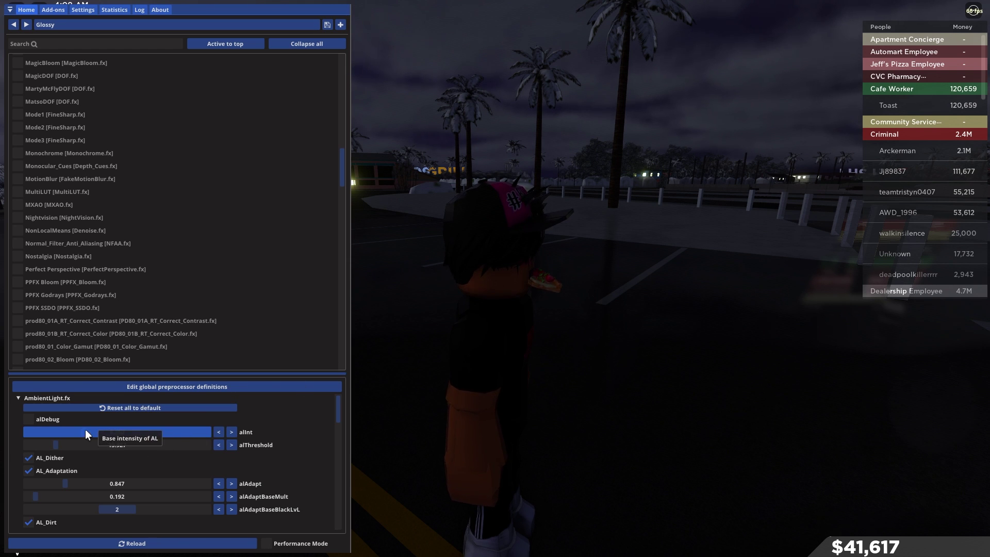
left_click_drag(85, 429, 31, 431)
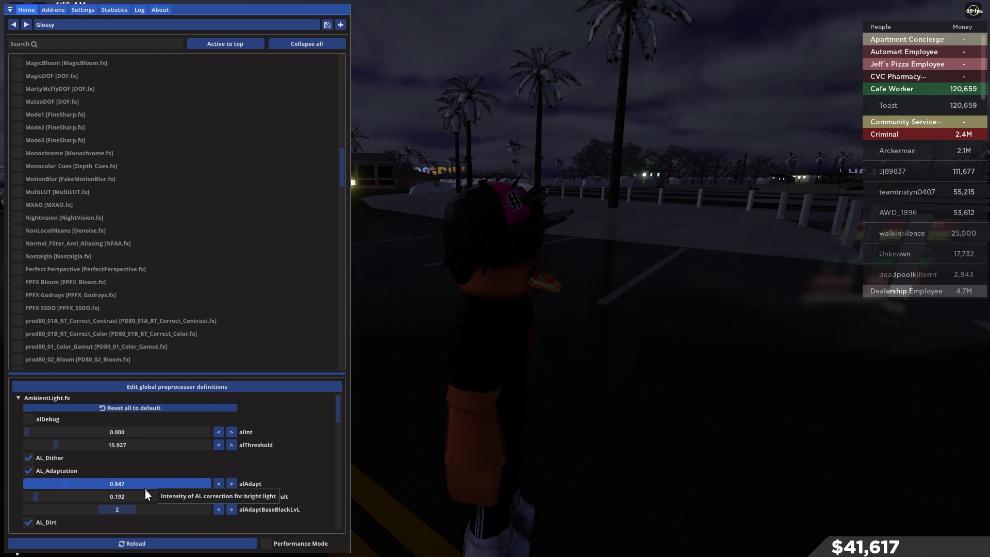
left_click_drag(126, 448, 84, 446)
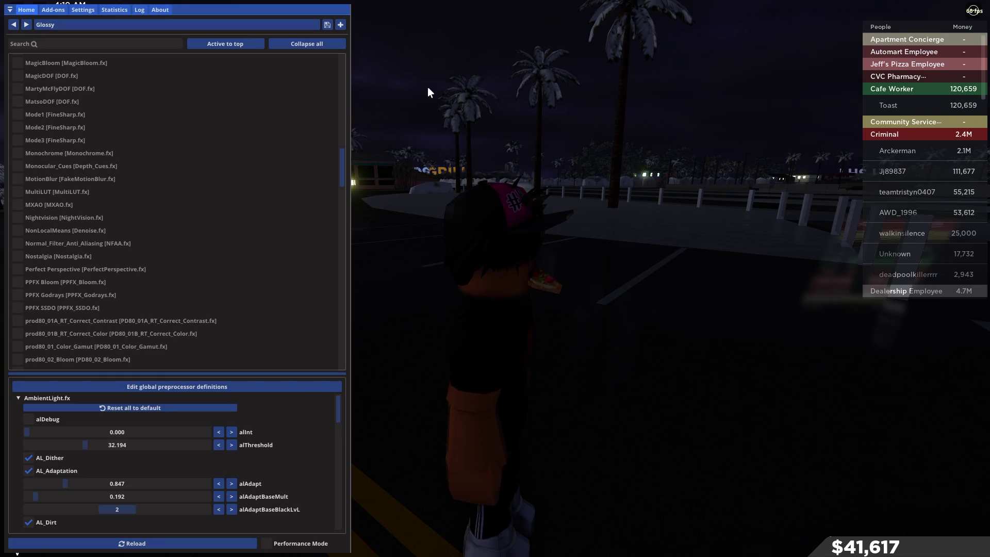
key("Home")
Walk the character around the crosswalk and road to inspect the scene with the adjusted ambient light
key("w")
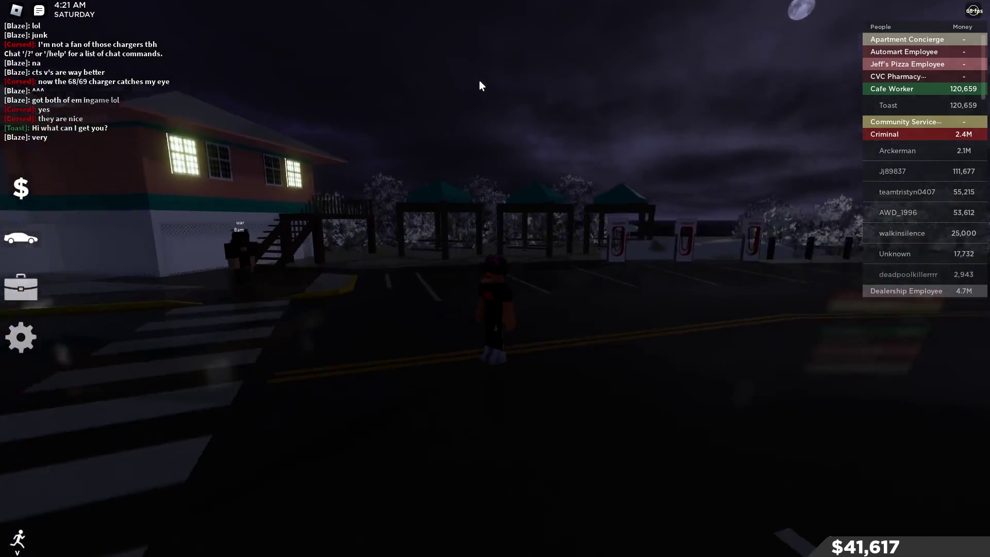
key("a")
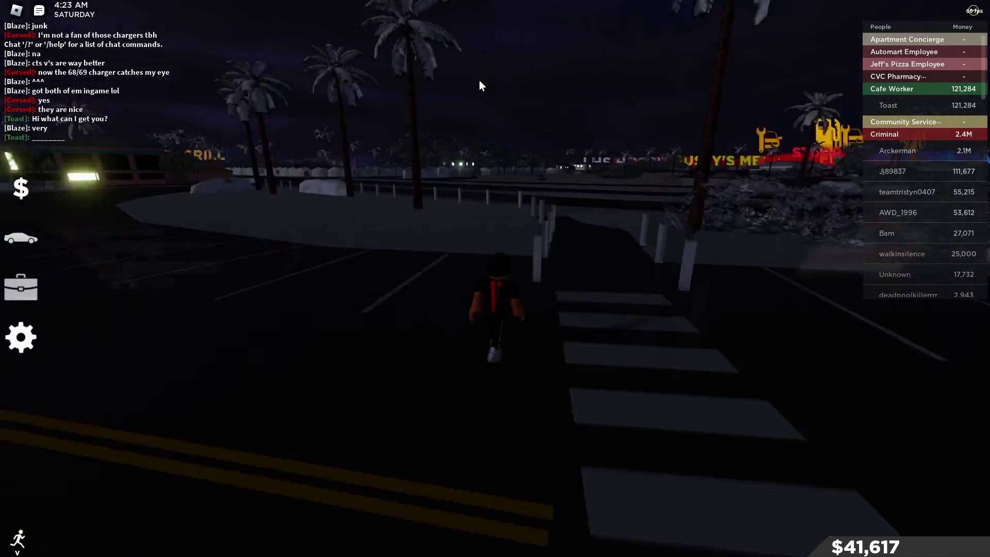
key("w")
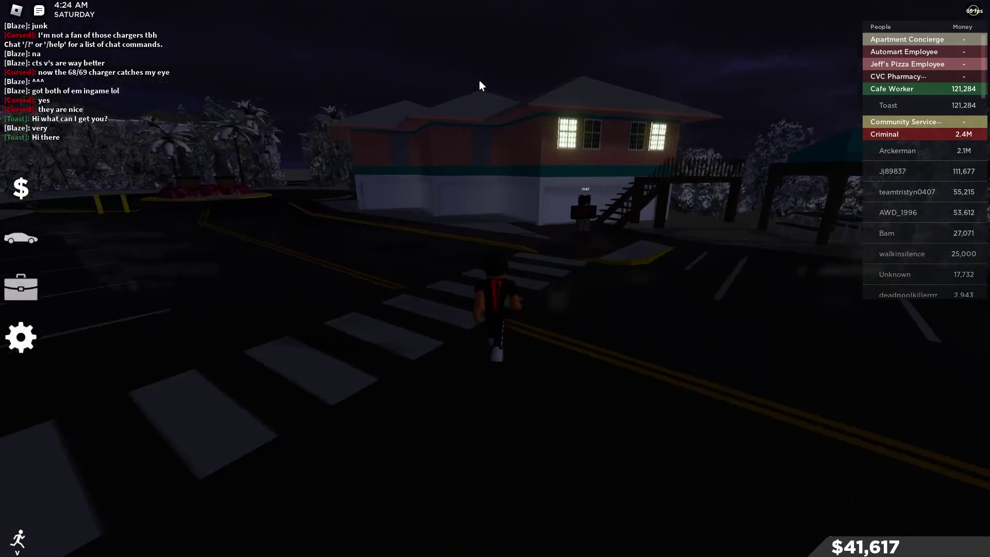
key("w")
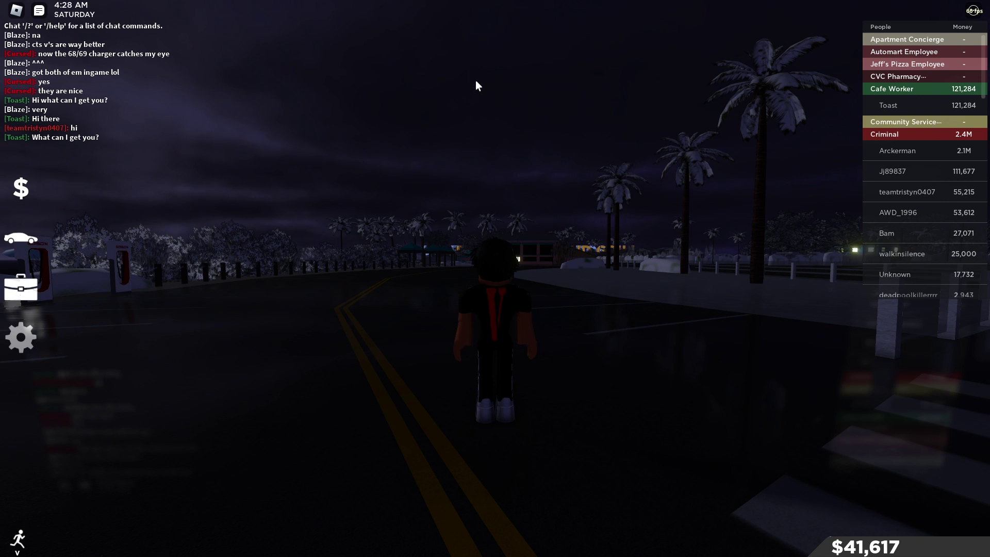
key("a")
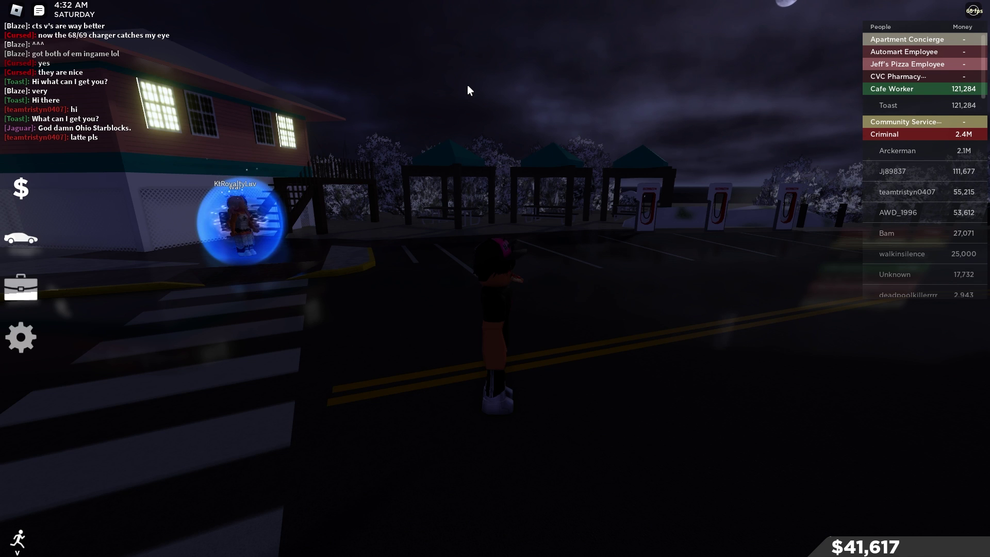
key("d")
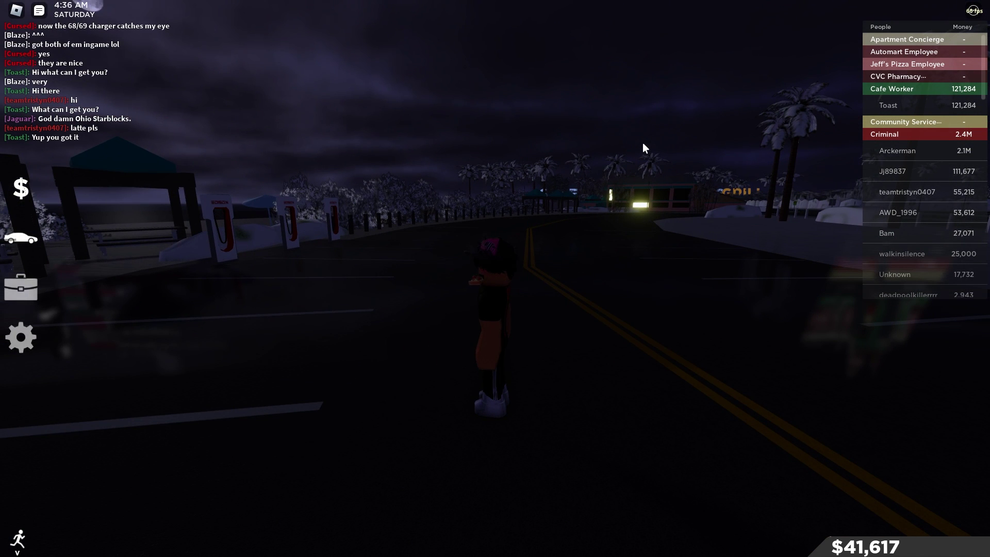
key("a")
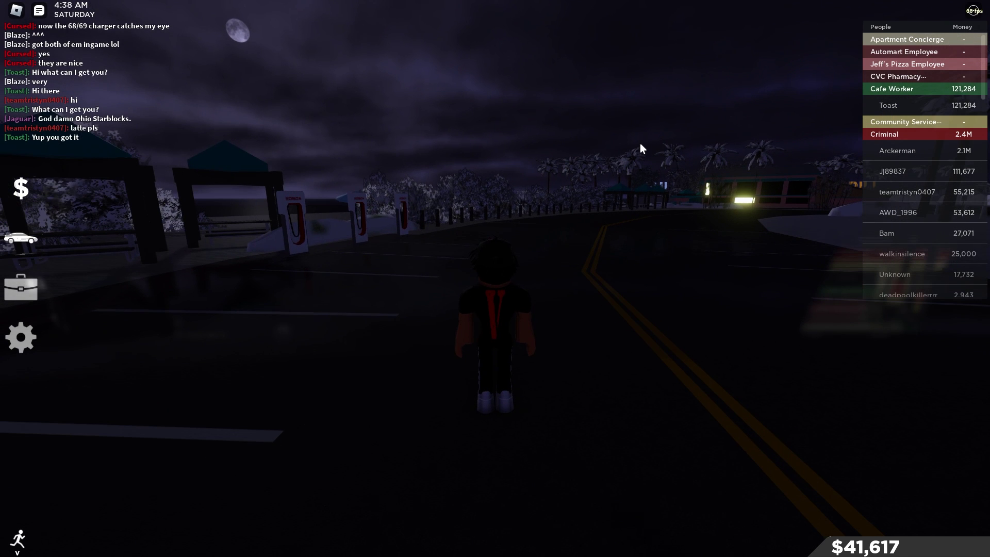